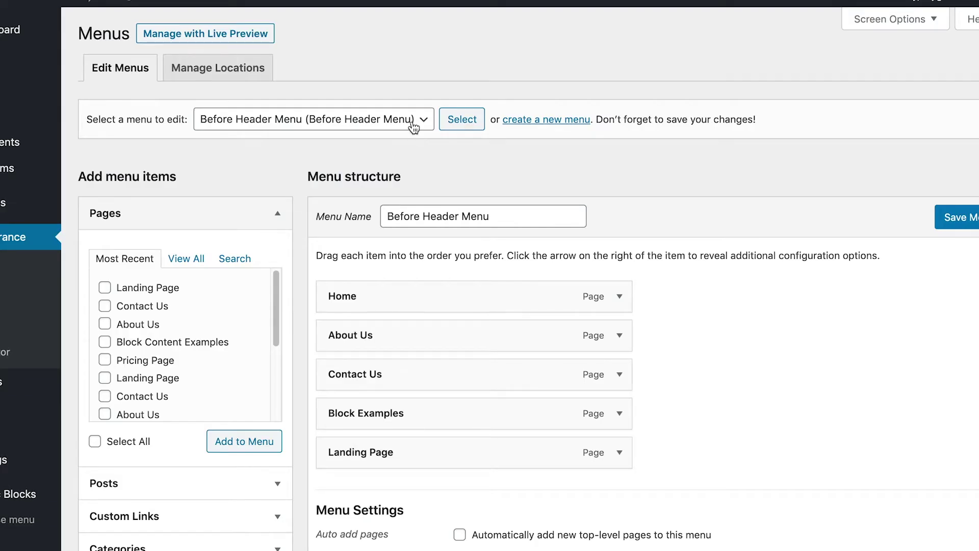
Under Manage Locations, set the After Header Menu location to Header Menu and save the changes.
{"action": "left_click", "coordinate": [413, 126]}
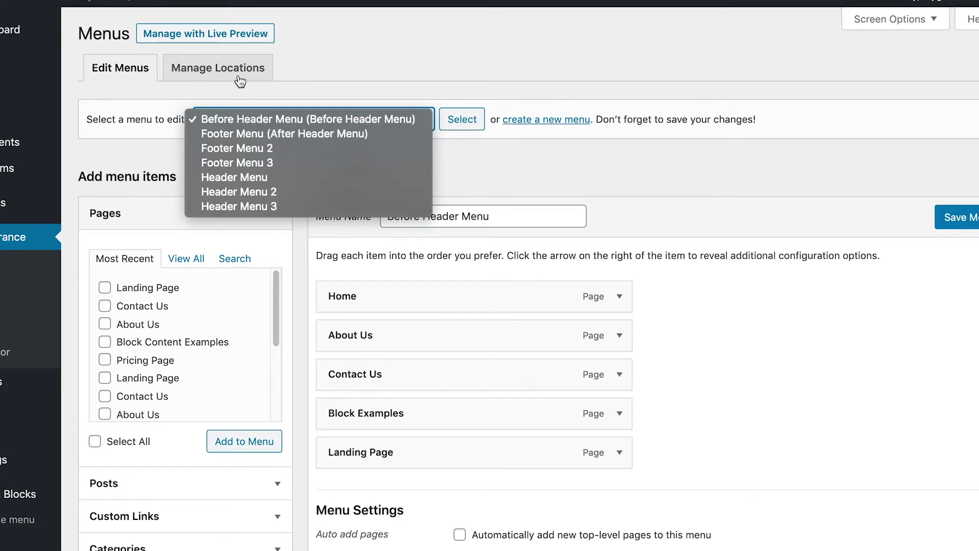
{"action": "left_click", "coordinate": [252, 68]}
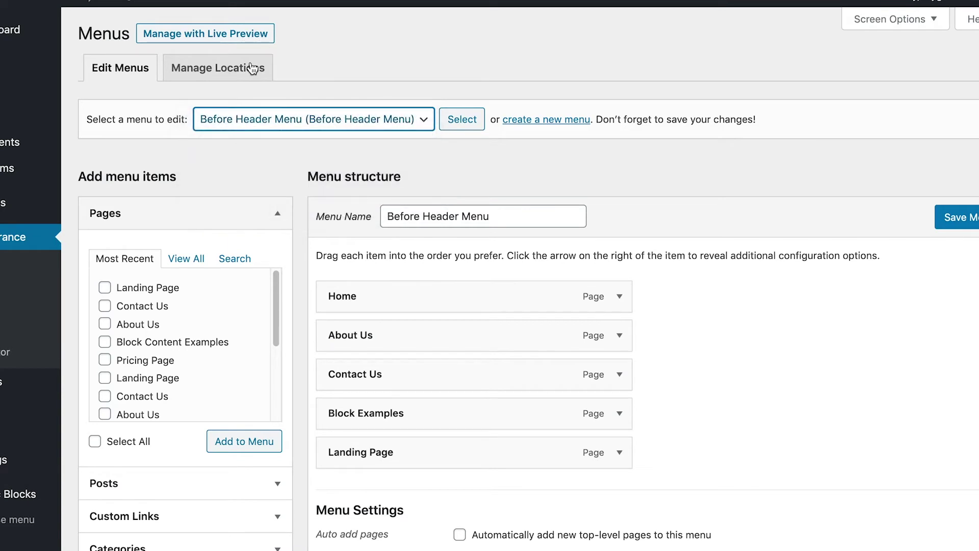
{"action": "left_click", "coordinate": [252, 68]}
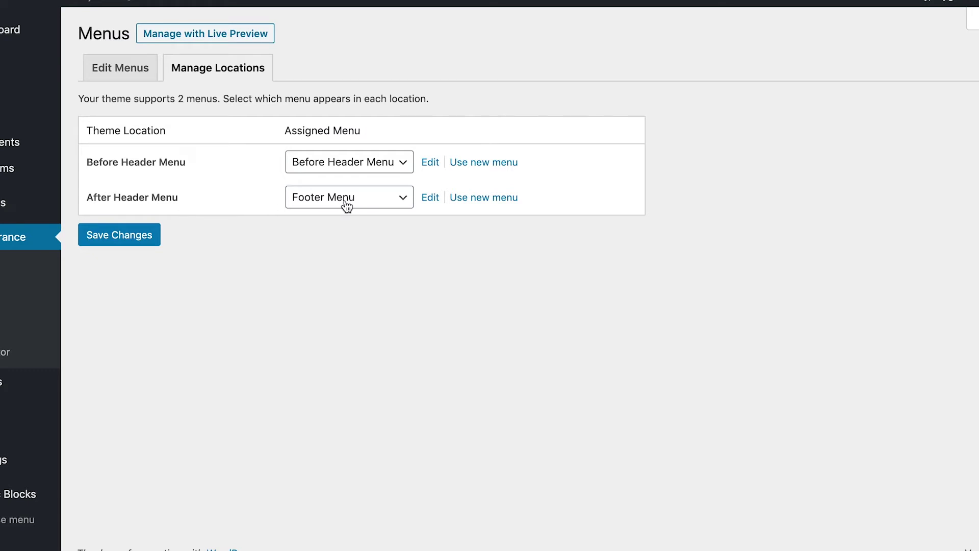
{"action": "left_click", "coordinate": [382, 207]}
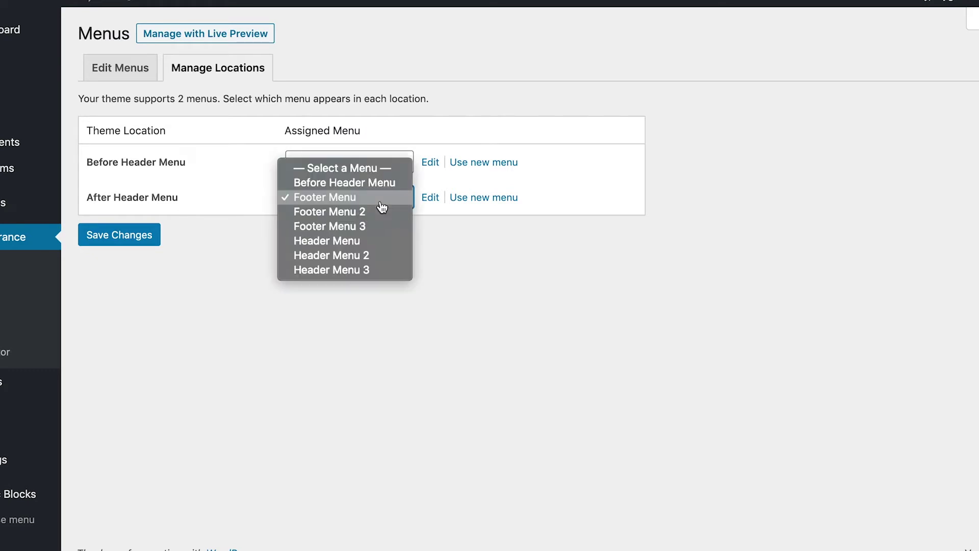
{"action": "left_click", "coordinate": [371, 242]}
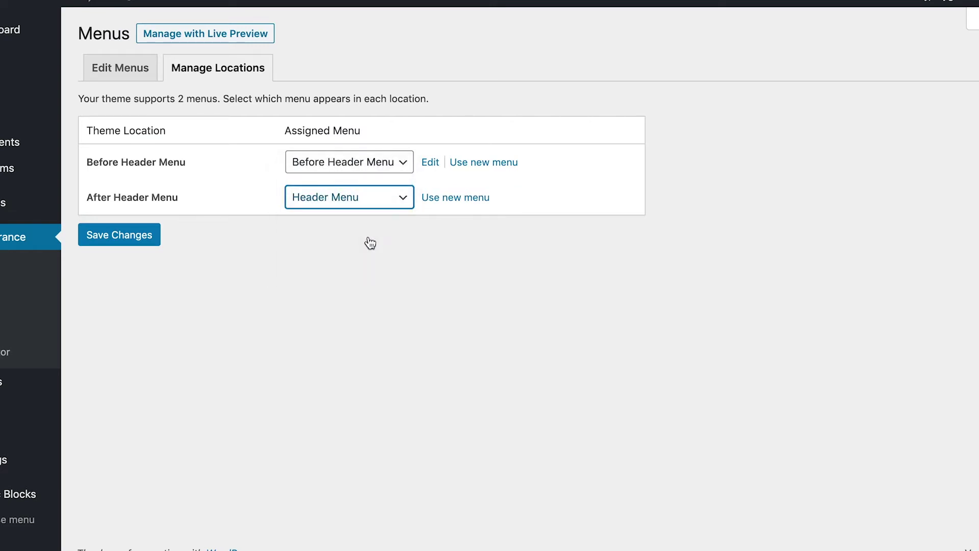
{"action": "left_click", "coordinate": [136, 243]}
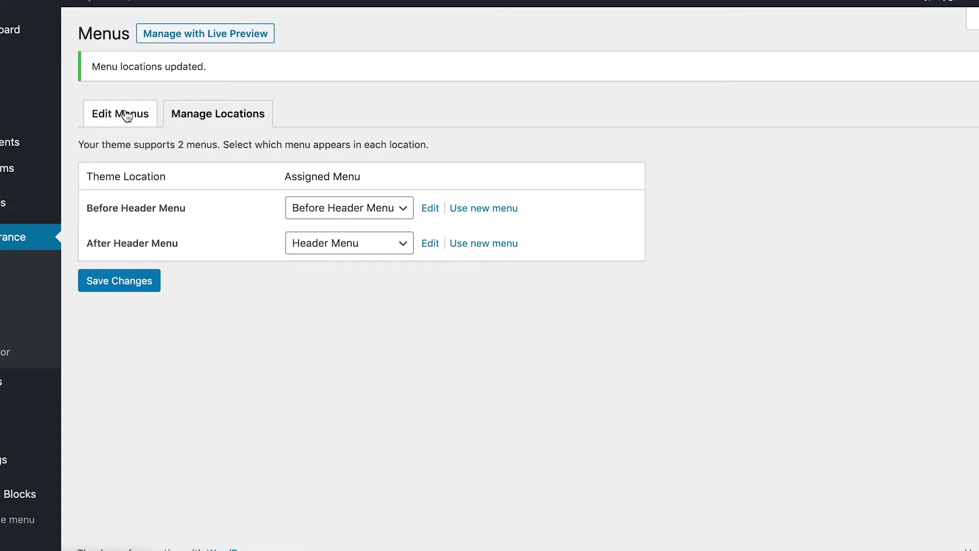
Return to the Edit Menus screen, keeping Before Header Menu as the menu being edited.
{"action": "left_click", "coordinate": [127, 115]}
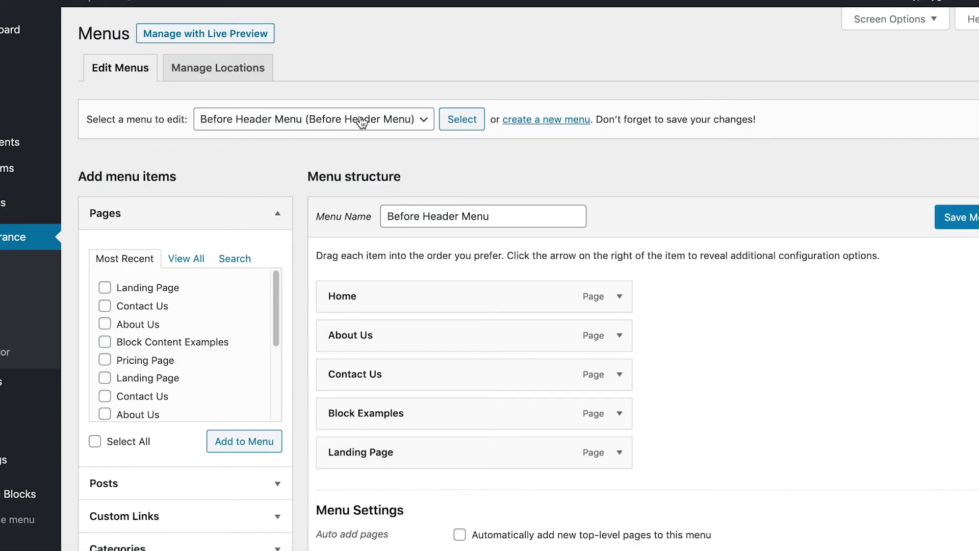
{"action": "left_click", "coordinate": [361, 123]}
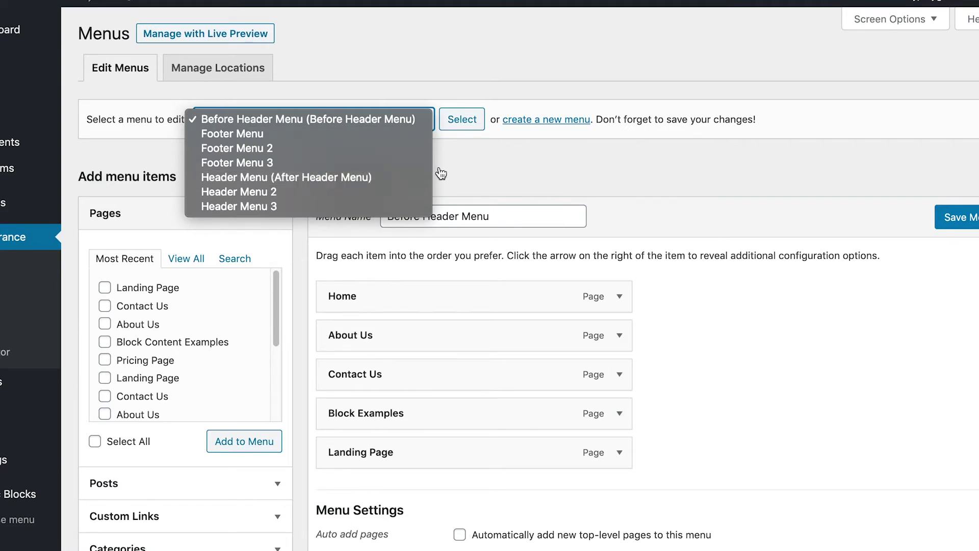
{"action": "left_click", "coordinate": [479, 160]}
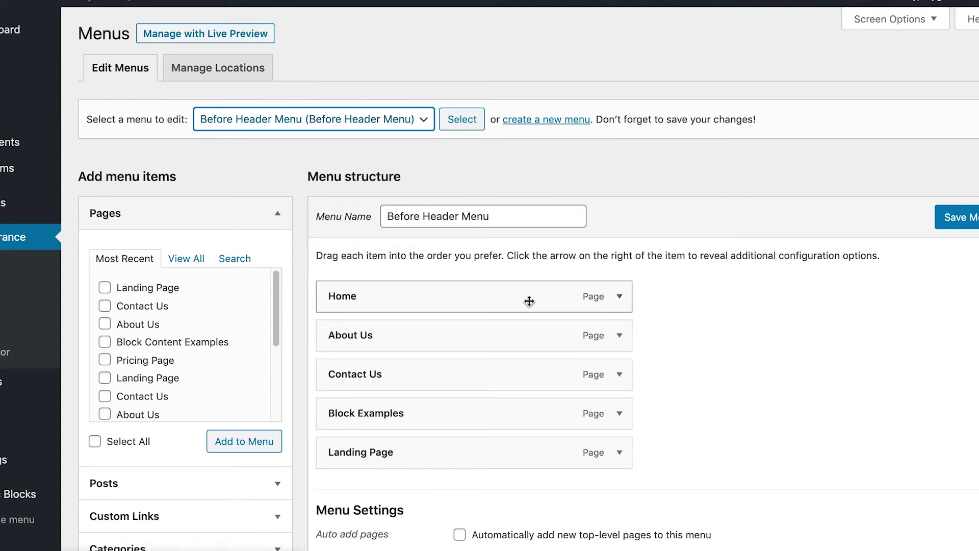
Select 'Header Menu (After Header Menu)' as the menu to edit and load it.
{"action": "left_click", "coordinate": [417, 121]}
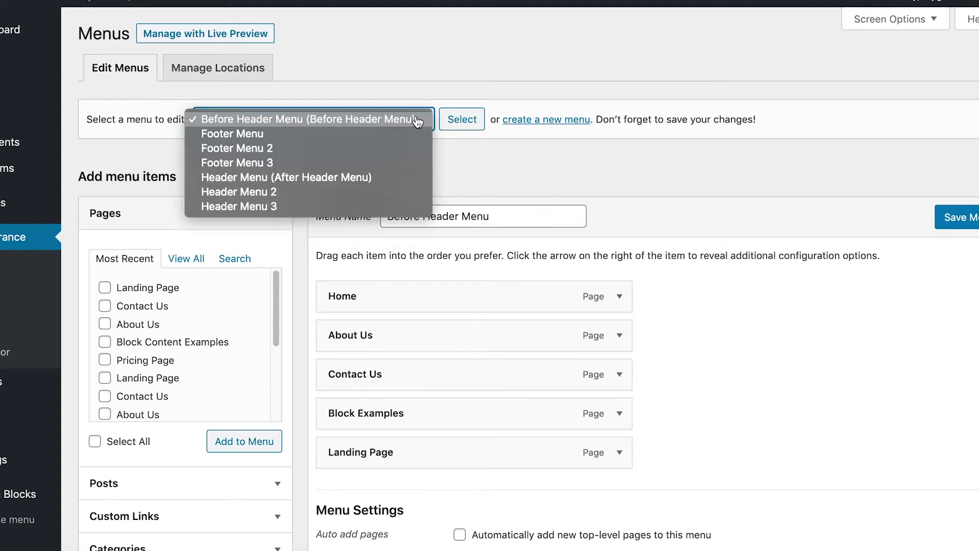
{"action": "left_click", "coordinate": [377, 185]}
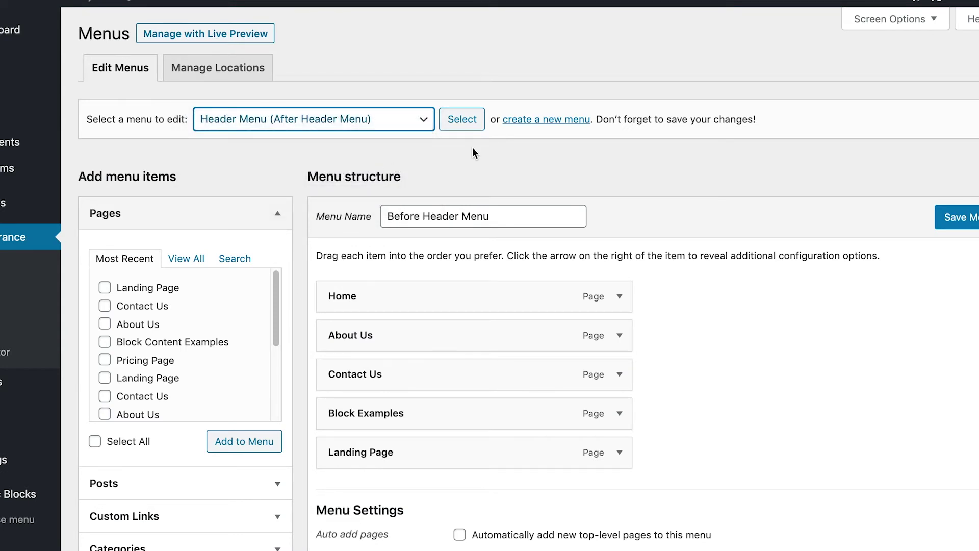
{"action": "left_click", "coordinate": [466, 123]}
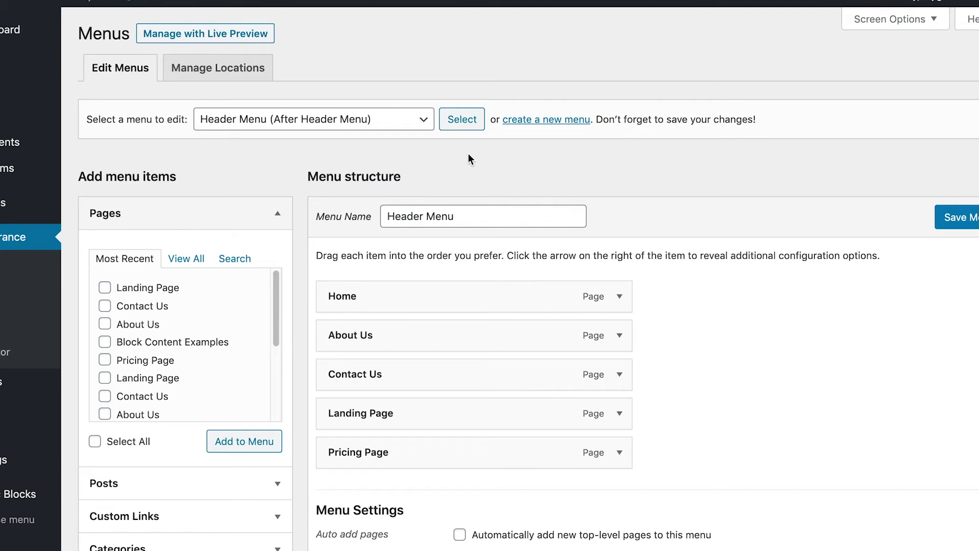
Remove the Contact Us, Landing Page and Pricing Page items from the Header Menu structure.
{"action": "scroll", "coordinate": [495, 191], "scroll_direction": "down", "scroll_amount": 3}
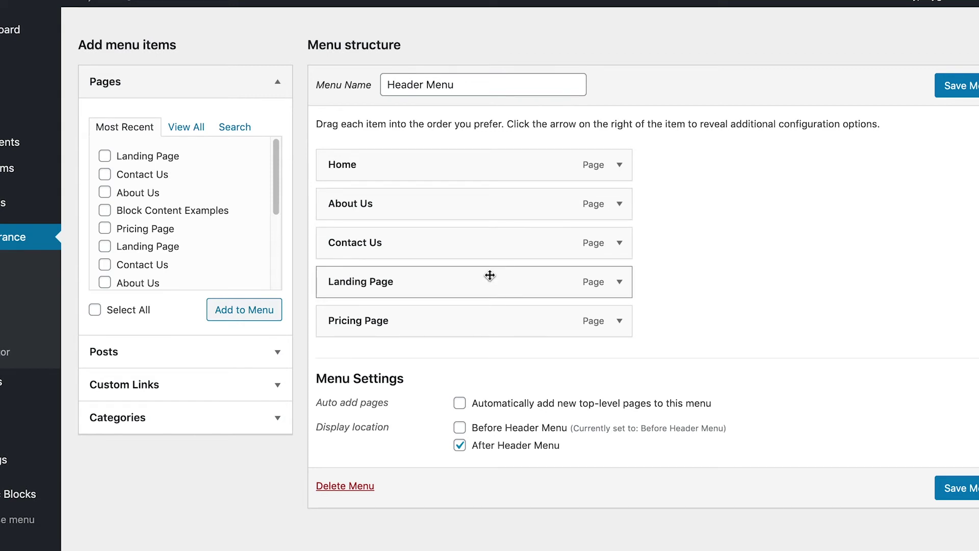
{"action": "scroll", "coordinate": [518, 265], "scroll_direction": "up", "scroll_amount": 2}
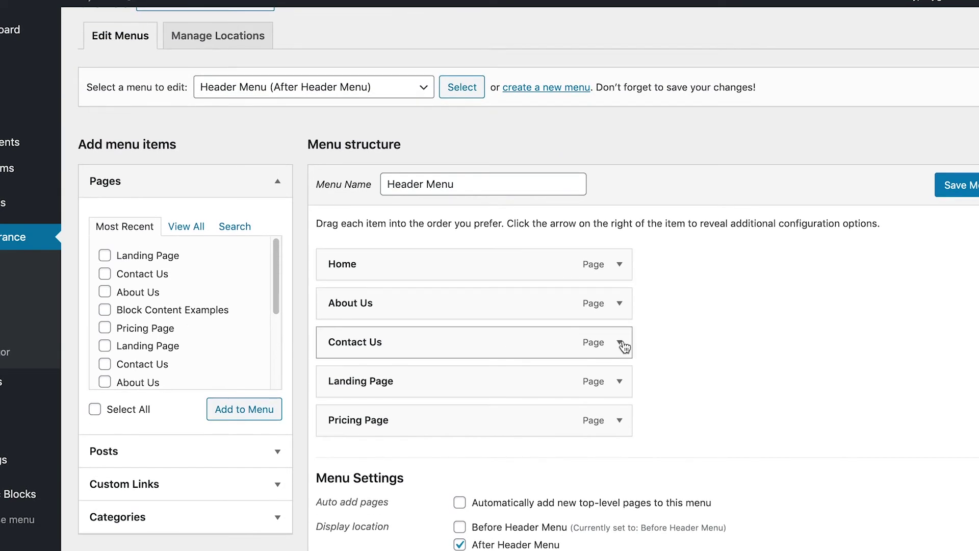
{"action": "left_click", "coordinate": [621, 343]}
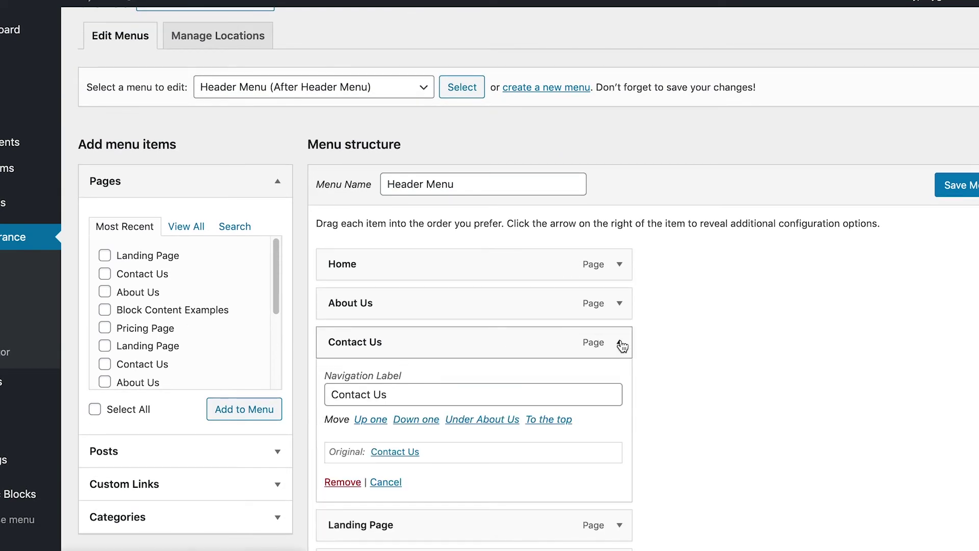
{"action": "left_click", "coordinate": [338, 478]}
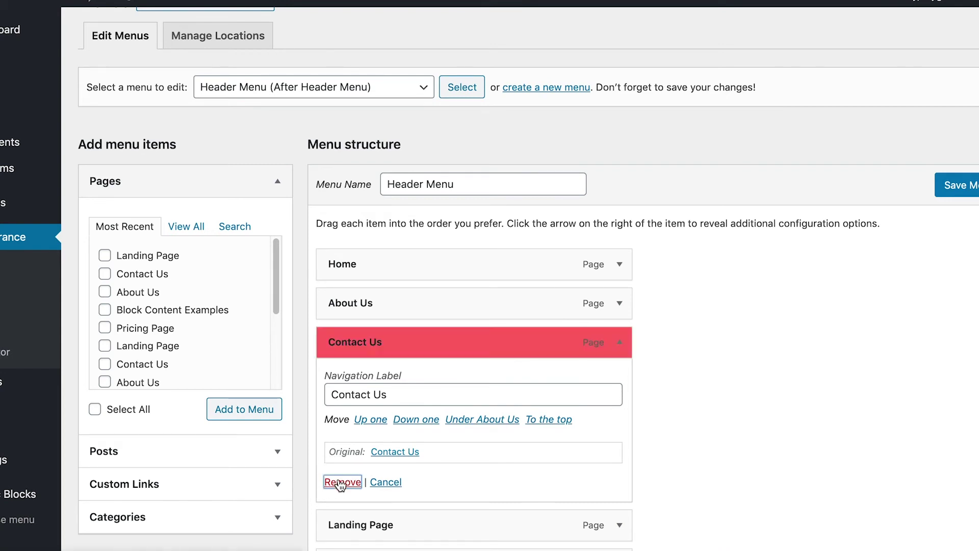
{"action": "left_click", "coordinate": [617, 343]}
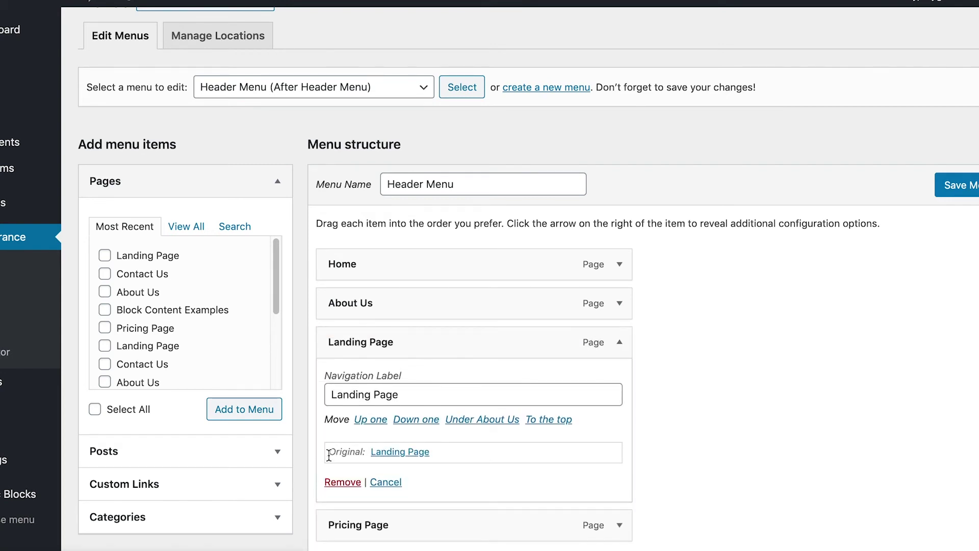
{"action": "left_click", "coordinate": [339, 478]}
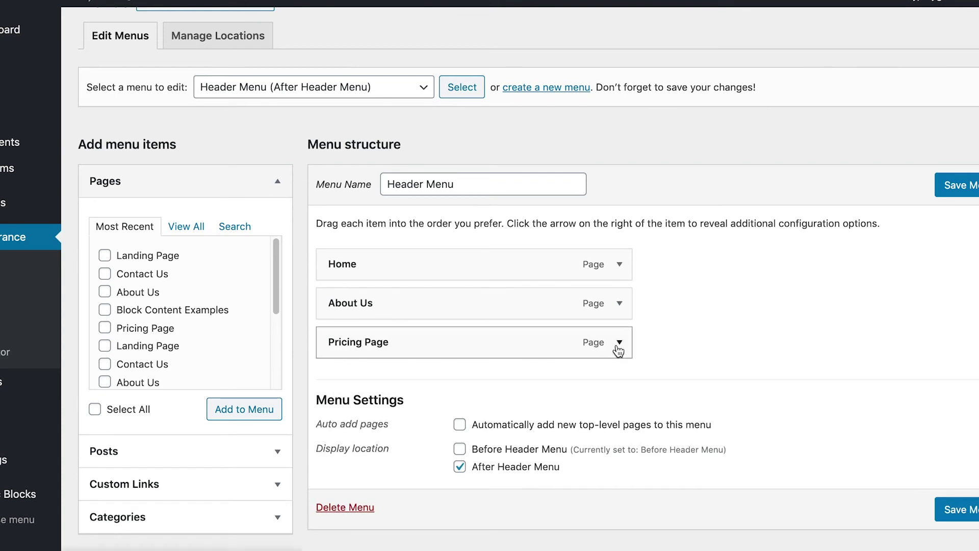
{"action": "left_click", "coordinate": [618, 341]}
{"action": "left_click", "coordinate": [342, 483]}
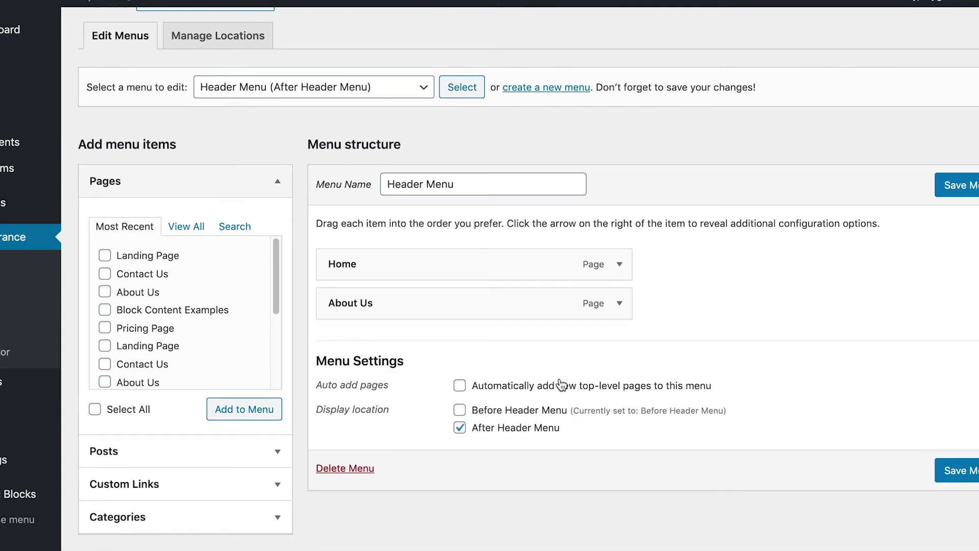
Save the trimmed Header Menu and reload the live site to confirm only Home and About Us appear.
{"action": "left_click", "coordinate": [968, 190]}
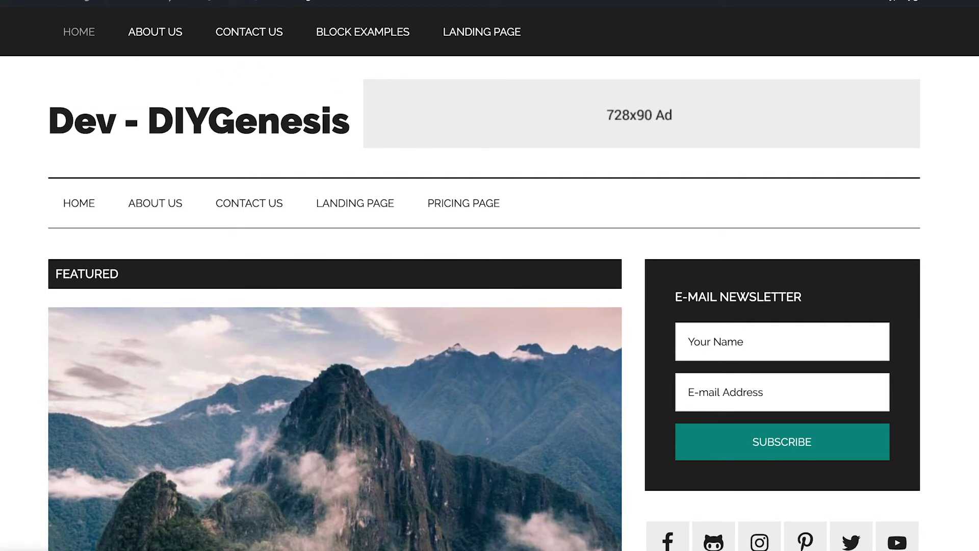
{"action": "key", "text": "F5"}
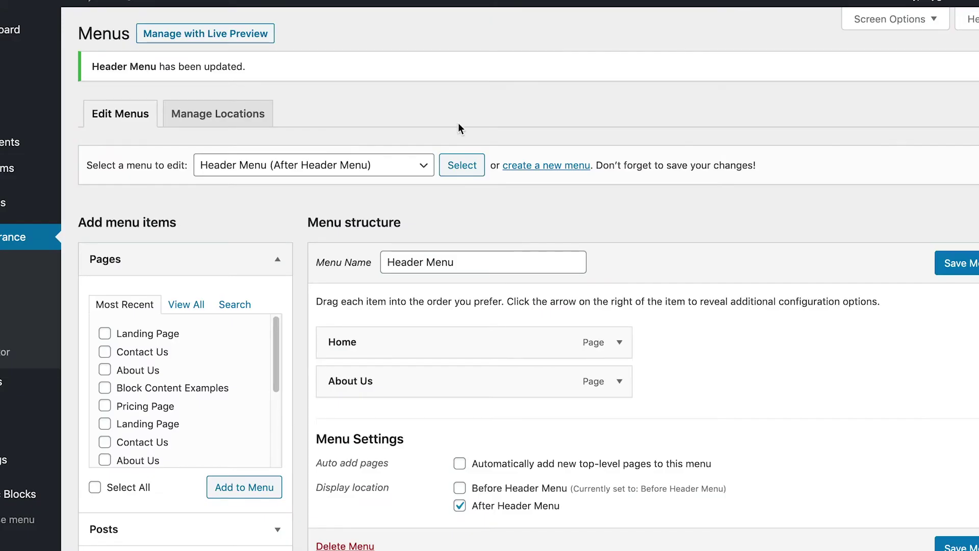
{"action": "scroll", "coordinate": [533, 316], "scroll_direction": "down", "scroll_amount": 3}
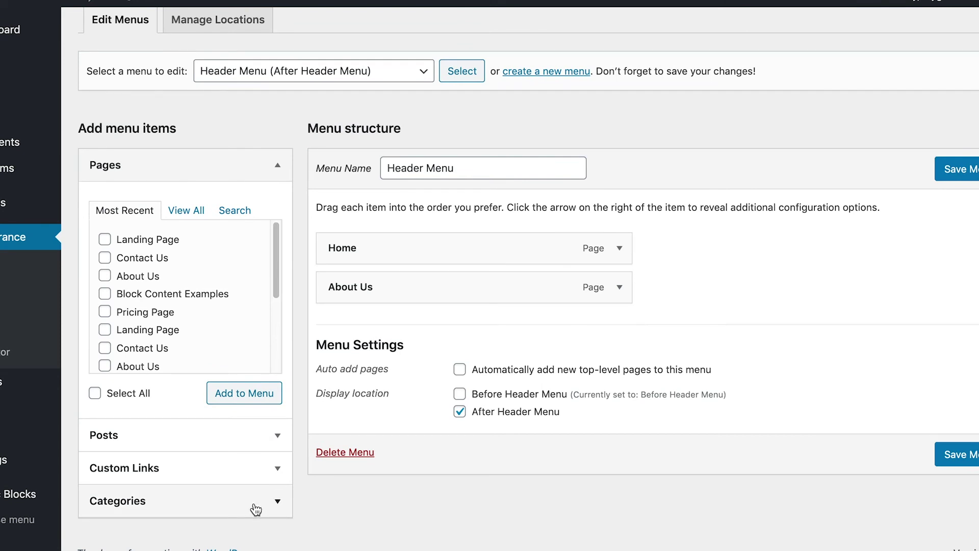
Add the Airlines, Hotels and Car Rentals categories to the Header Menu, then save the menu.
{"action": "left_click", "coordinate": [256, 508]}
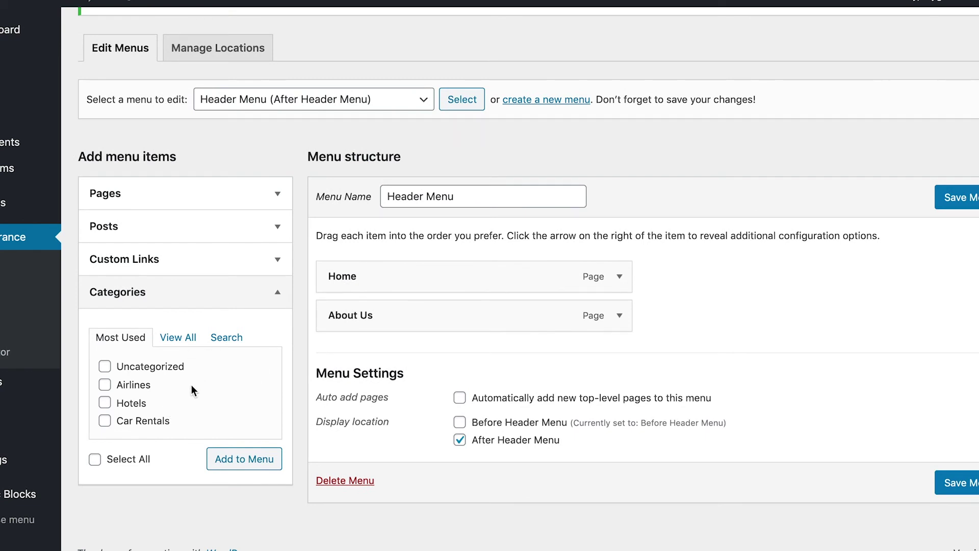
{"action": "left_click", "coordinate": [105, 386]}
{"action": "left_click", "coordinate": [105, 403]}
{"action": "left_click", "coordinate": [105, 421]}
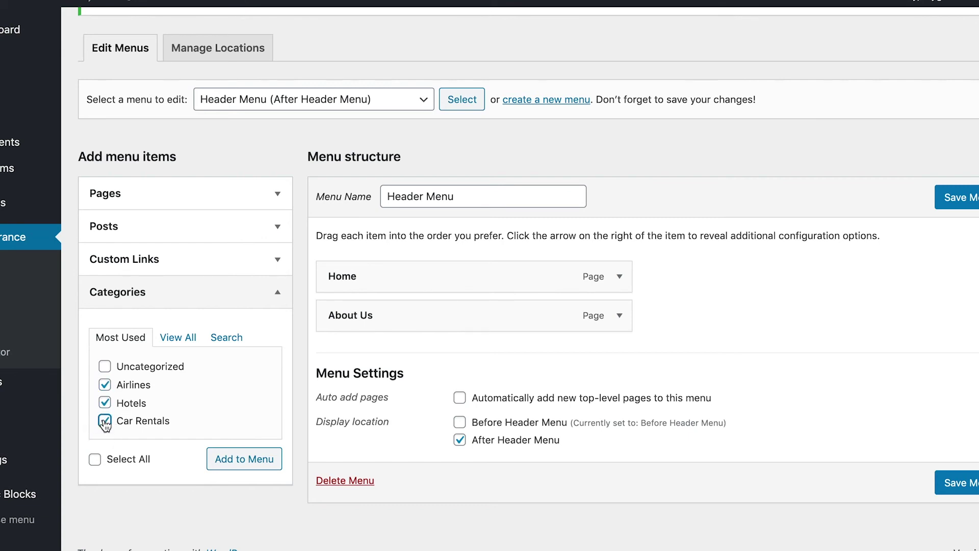
{"action": "left_click", "coordinate": [229, 461]}
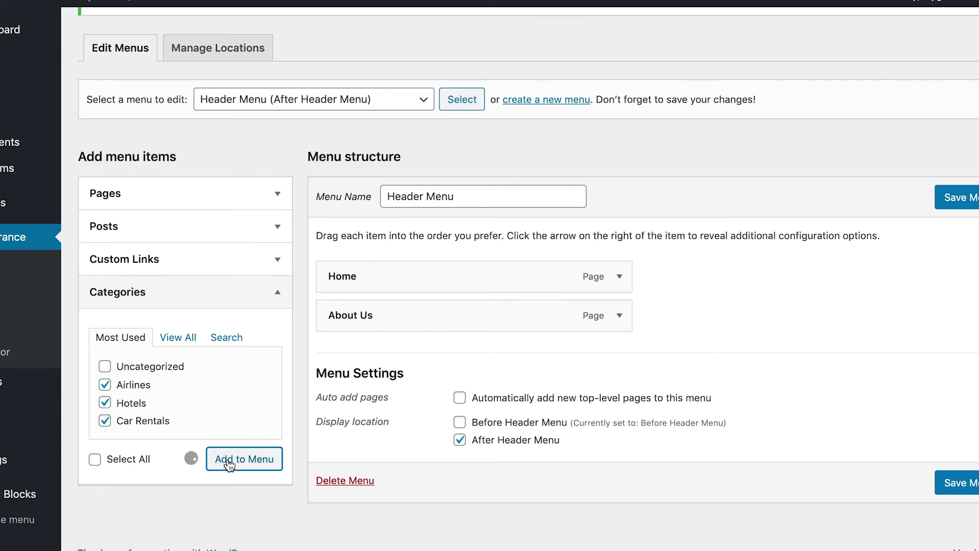
{"action": "scroll", "coordinate": [441, 412], "scroll_direction": "down", "scroll_amount": 1}
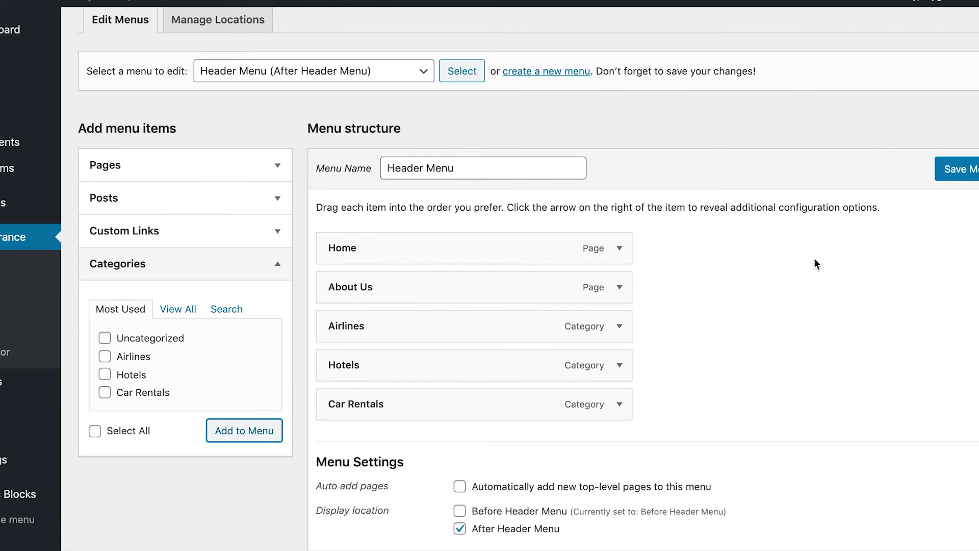
{"action": "left_click", "coordinate": [968, 175]}
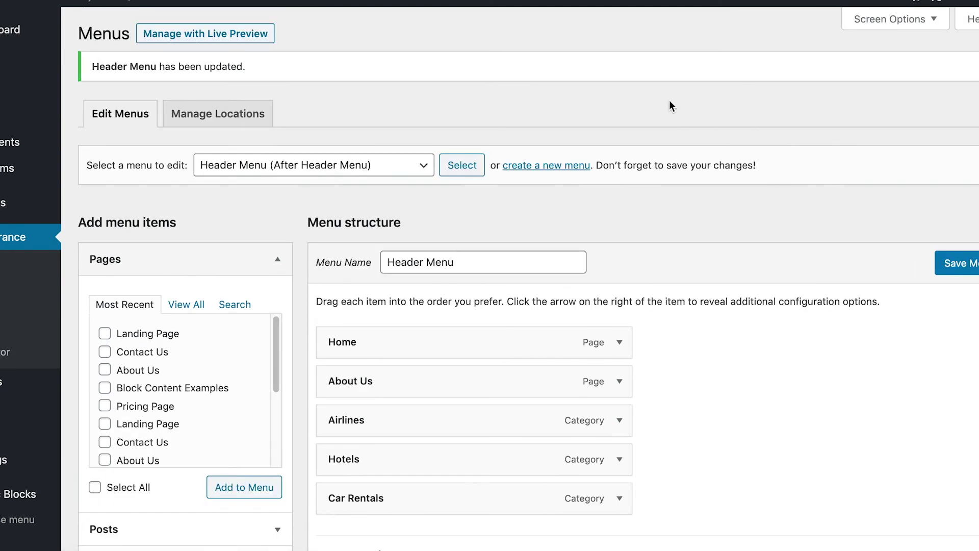
Reload the live site to show the menu reading Home, About Us, Airlines, Hotels, Car Rentals.
{"action": "key", "text": "ctrl+Tab"}
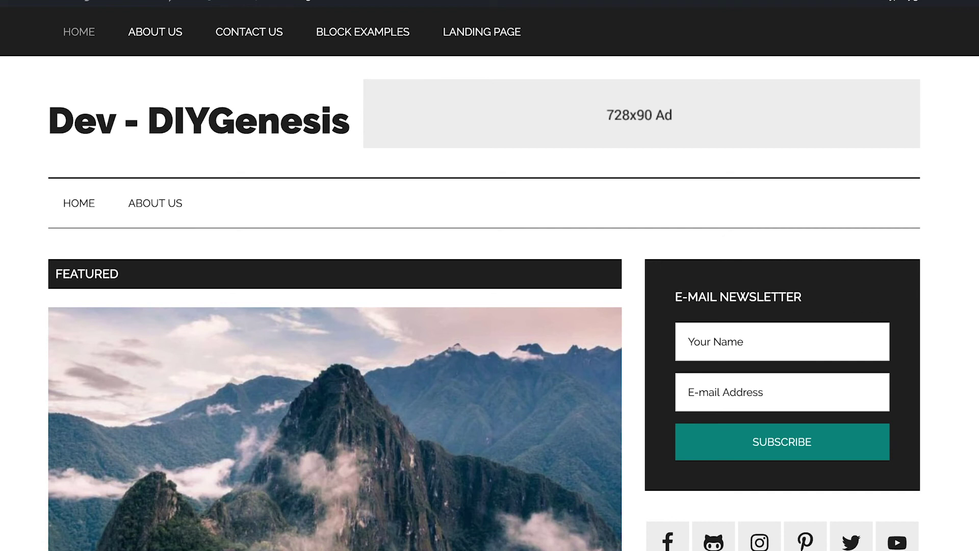
{"action": "key", "text": "F5"}
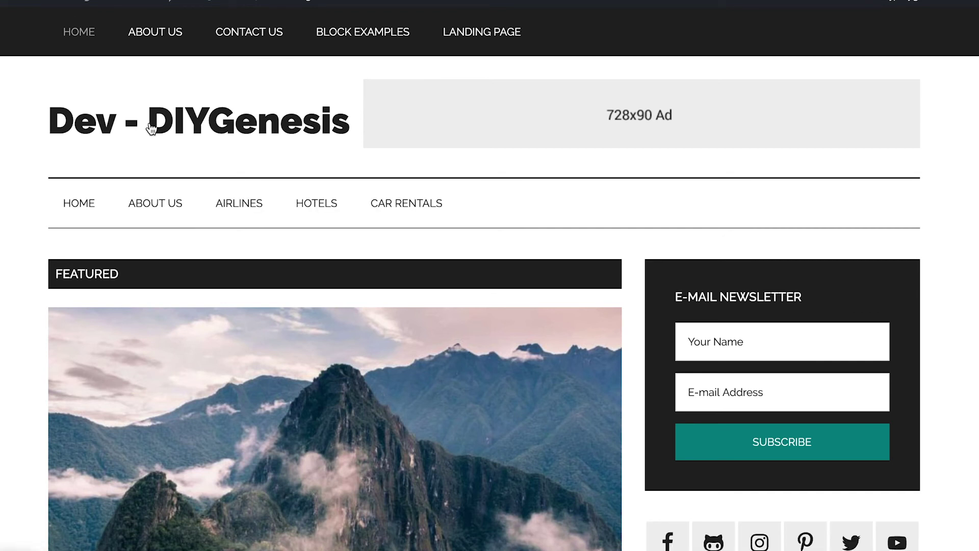